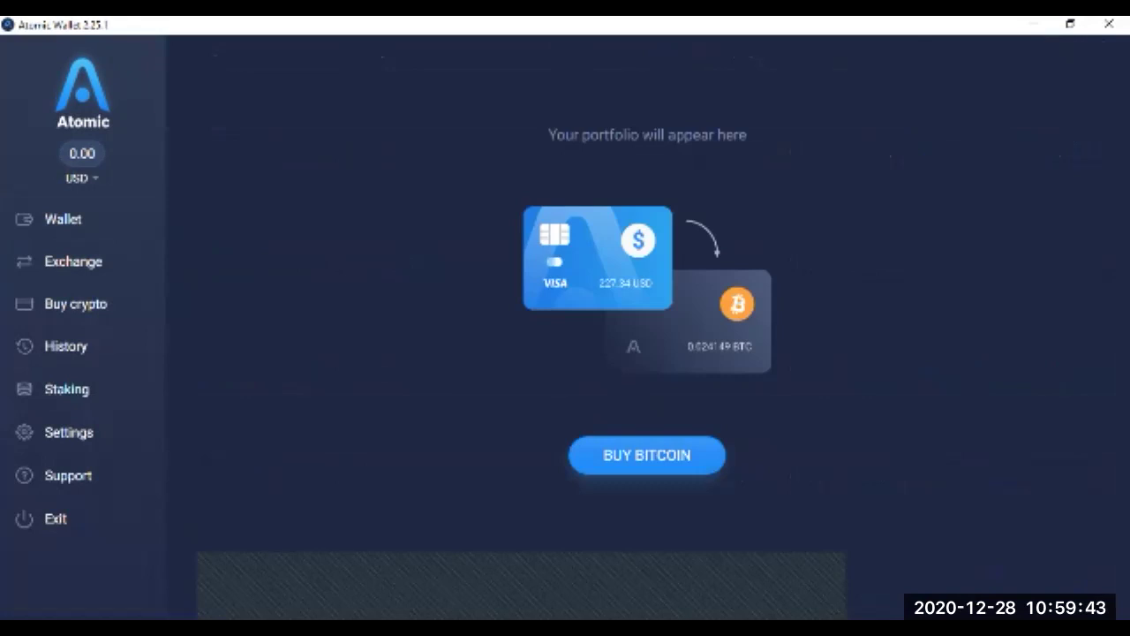
# Step: Open the crypto purchase form for buying Bitcoin with US dollars
pyautogui.click(75, 304)
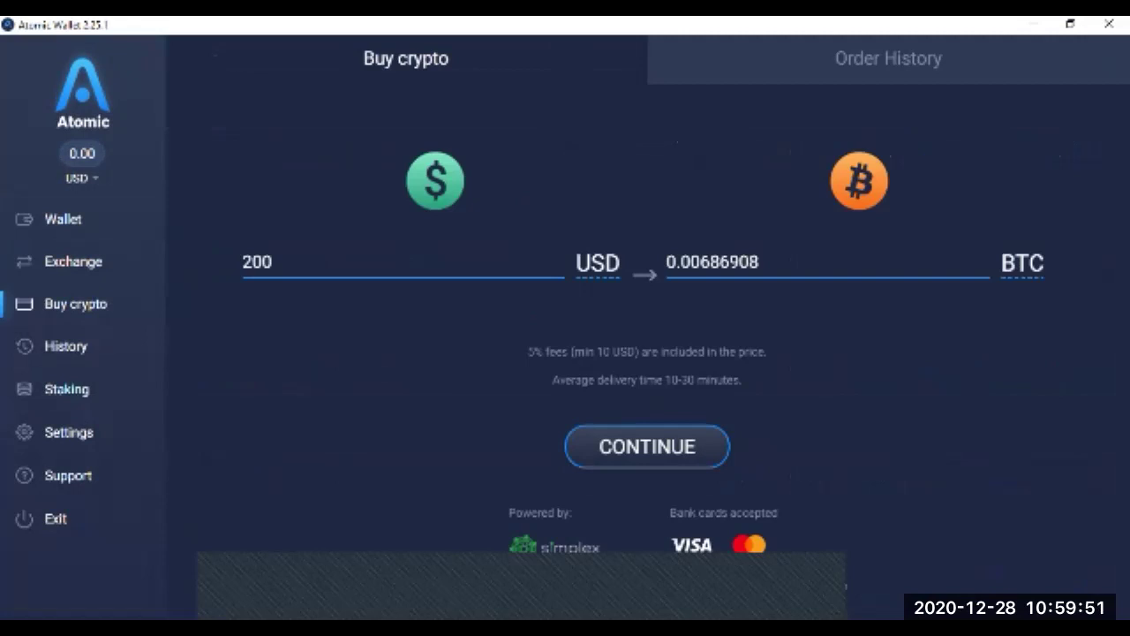
pyautogui.doubleClick(269, 261)
pyautogui.write('10')
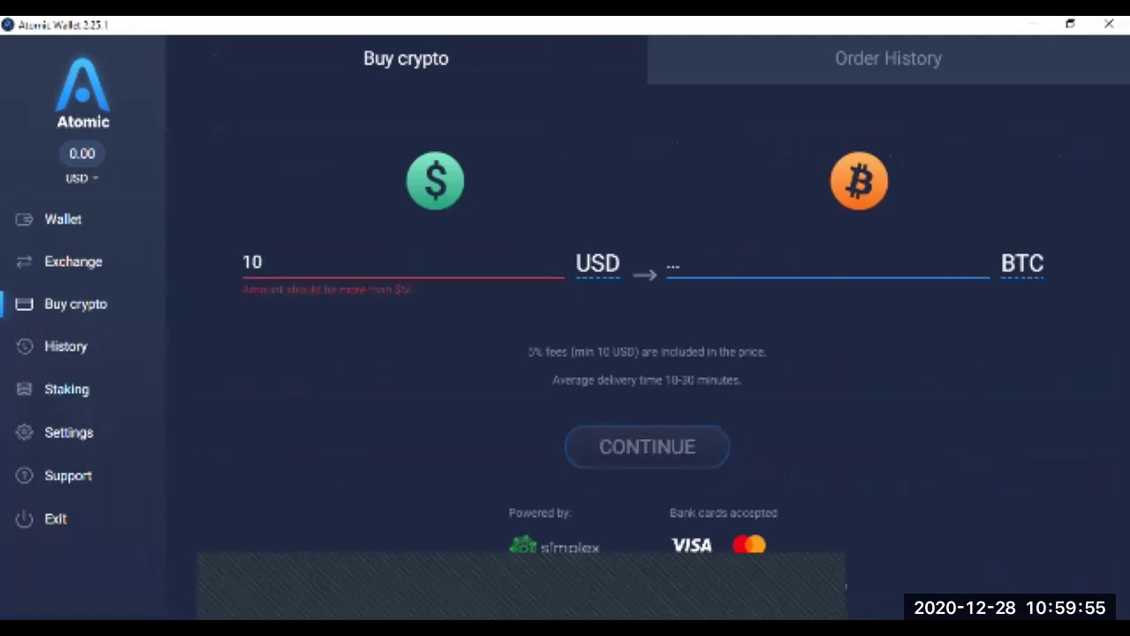
pyautogui.press('BackSpace')
pyautogui.press('BackSpace')
pyautogui.write('20')
pyautogui.press('BackSpace')
pyautogui.press('BackSpace')
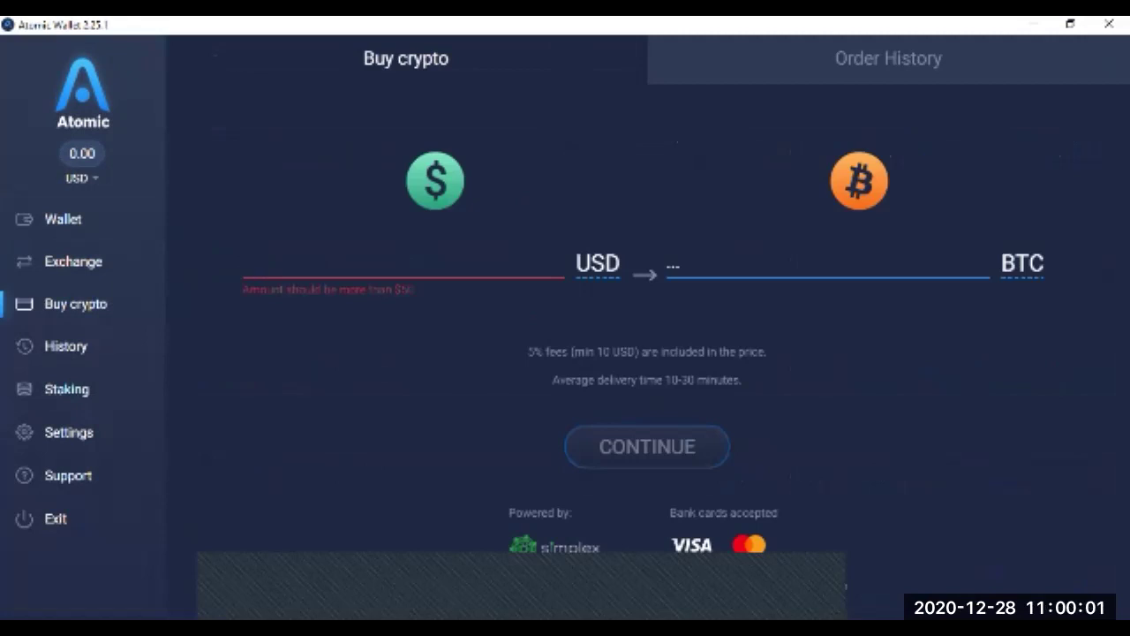
pyautogui.write('450')
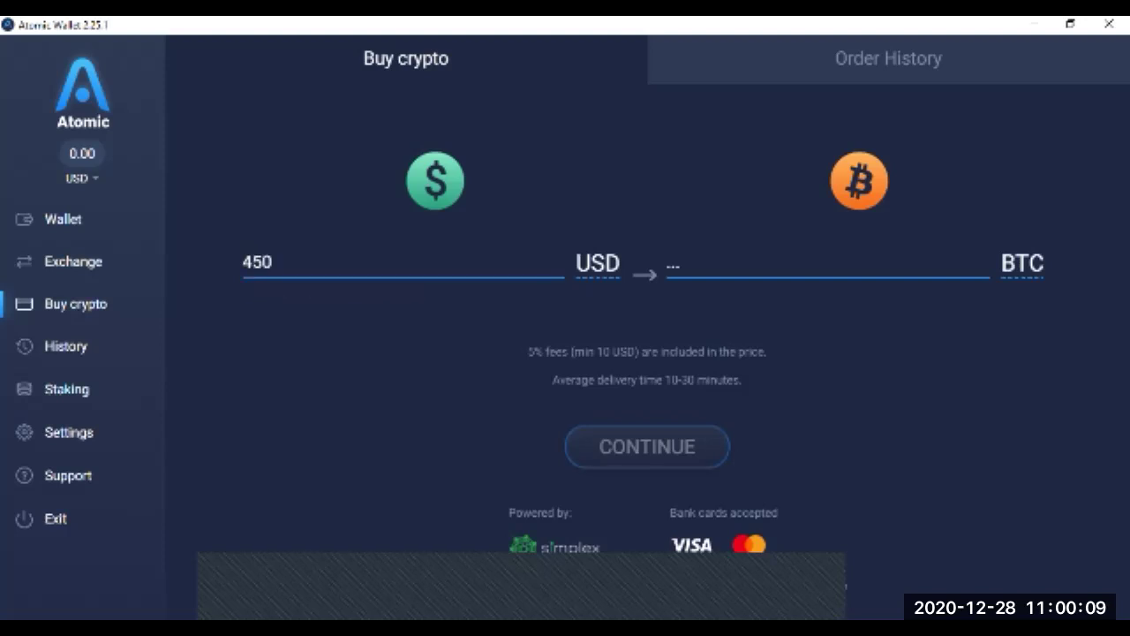
pyautogui.press('BackSpace')
pyautogui.press('BackSpace')
pyautogui.press('BackSpace')
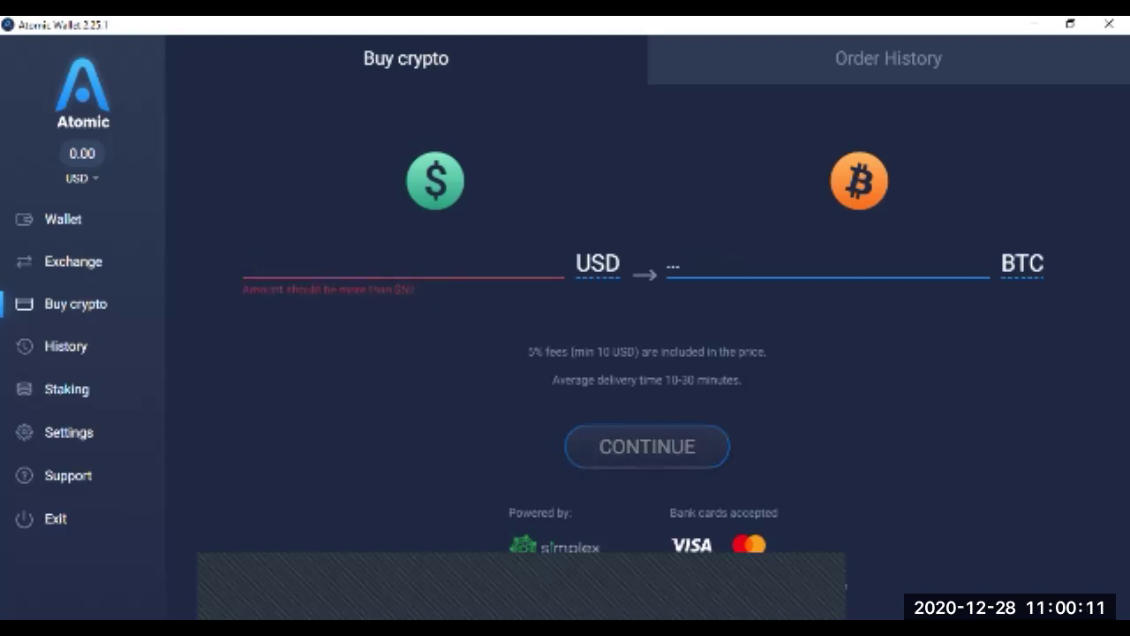
# Step: Set the Bitcoin purchase amount to 50 USD and continue to the card payment form
pyautogui.write('50')
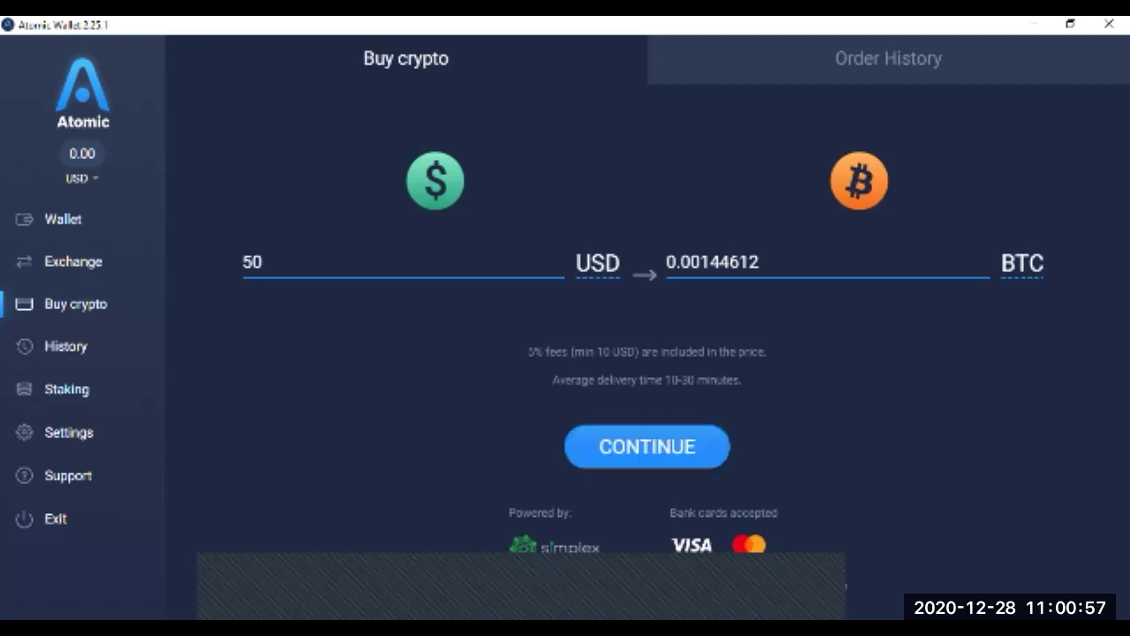
pyautogui.click(647, 446)
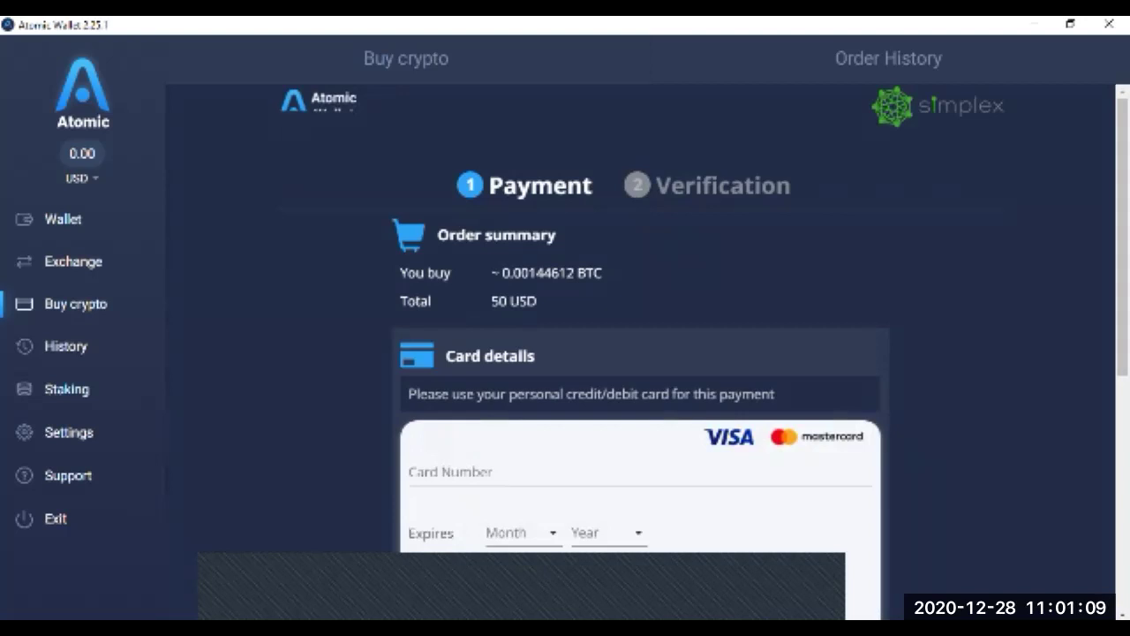
# Step: Review the order summary, the card detail fields and the consent options on the payment page
pyautogui.scroll(-1, 640, 353)
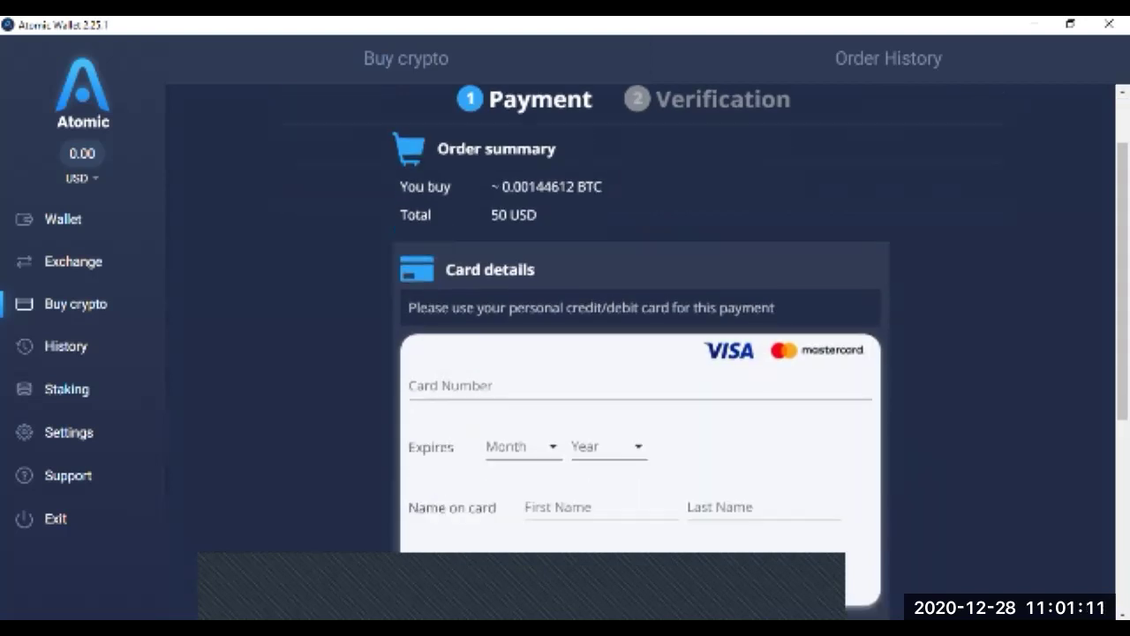
pyautogui.scroll(-1, 640, 353)
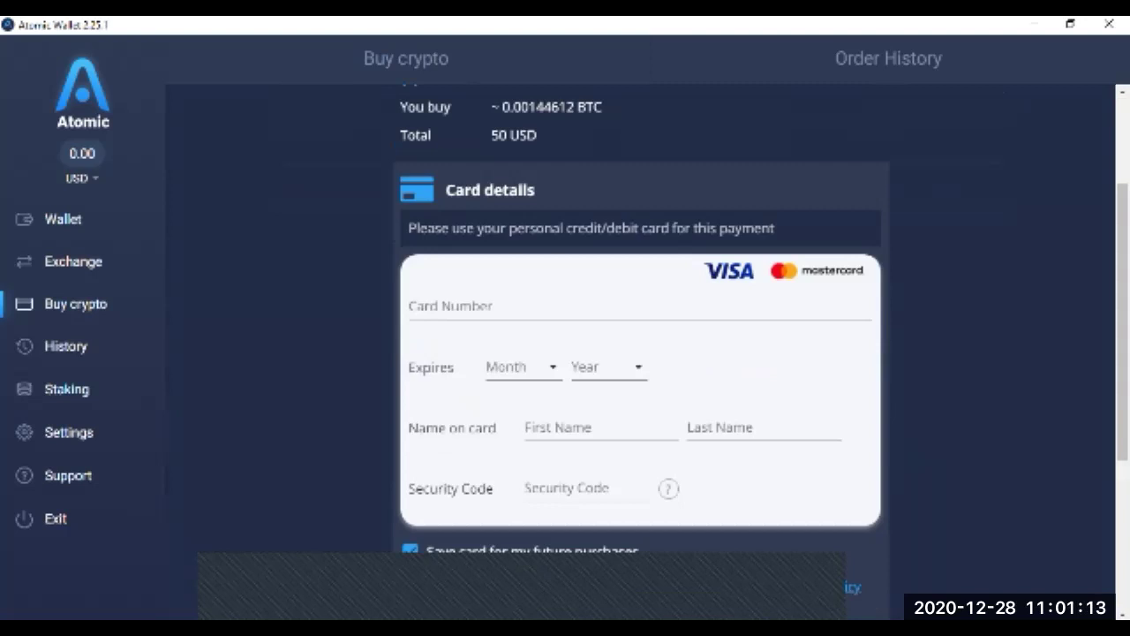
pyautogui.scroll(2, 640, 353)
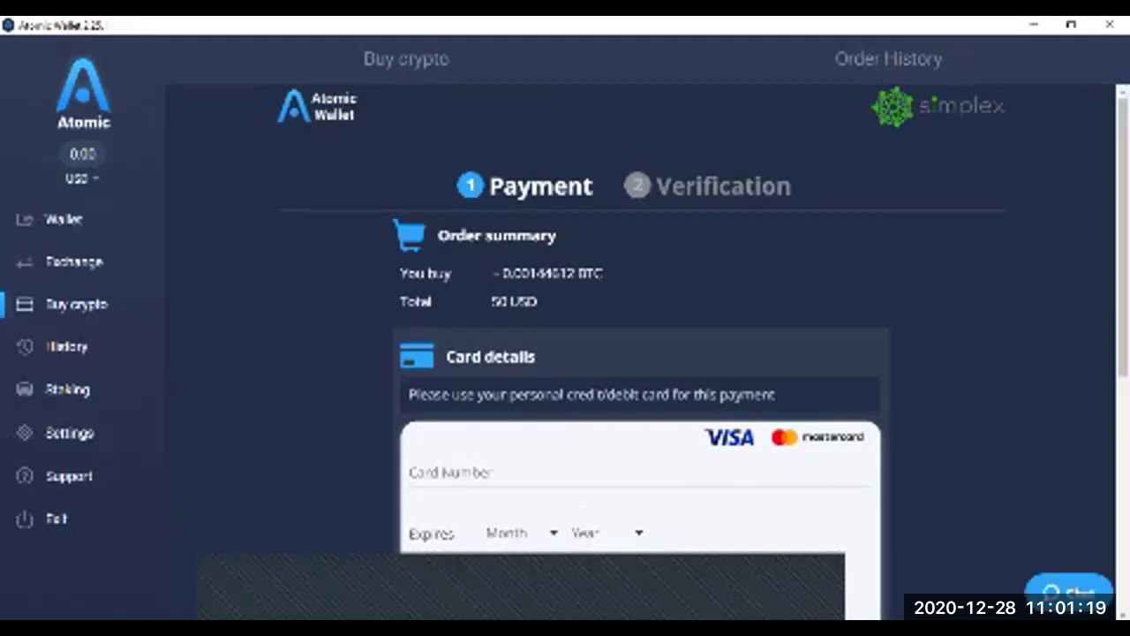
pyautogui.scroll(-3, 640, 354)
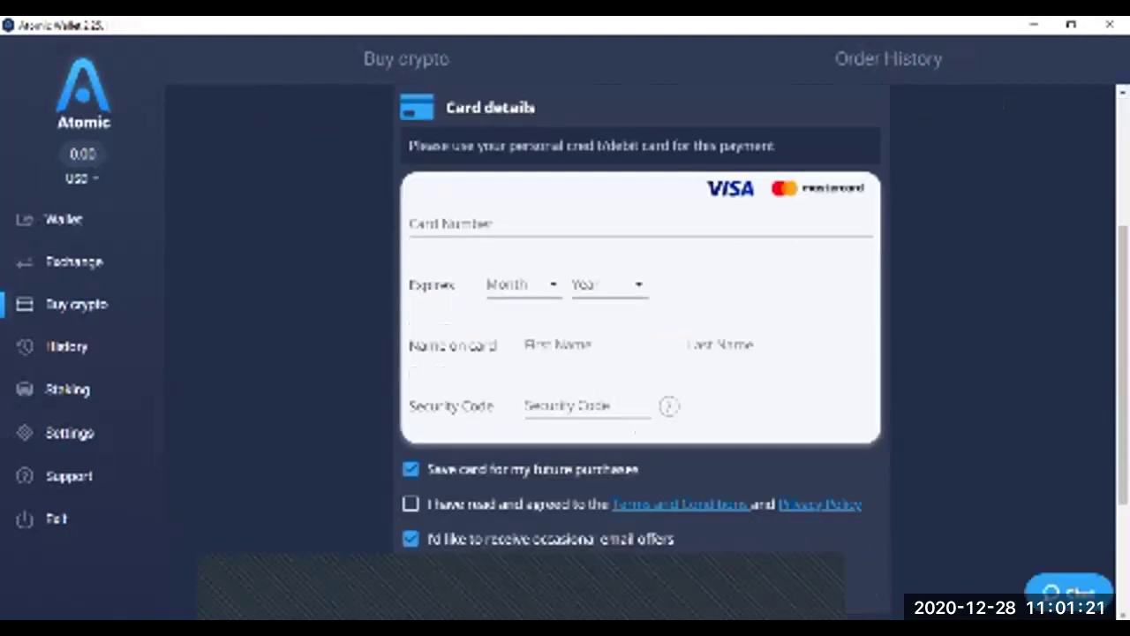
pyautogui.scroll(1, 640, 353)
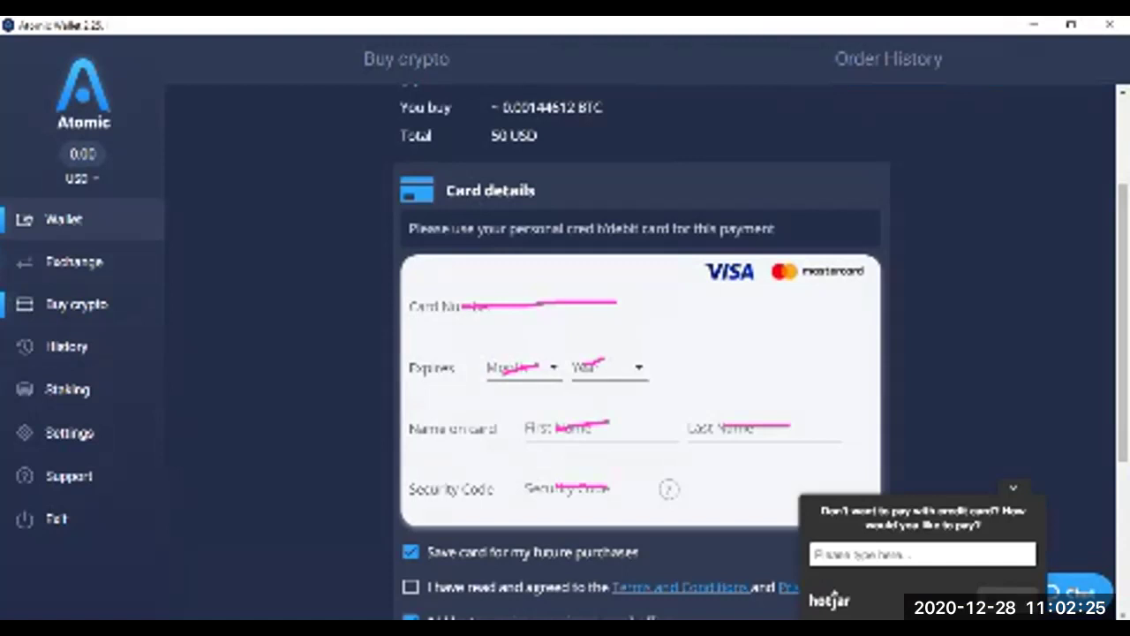
# Step: Look through the wallet asset list, exchange, transaction history, staking, settings and support pages
pyautogui.click(64, 219)
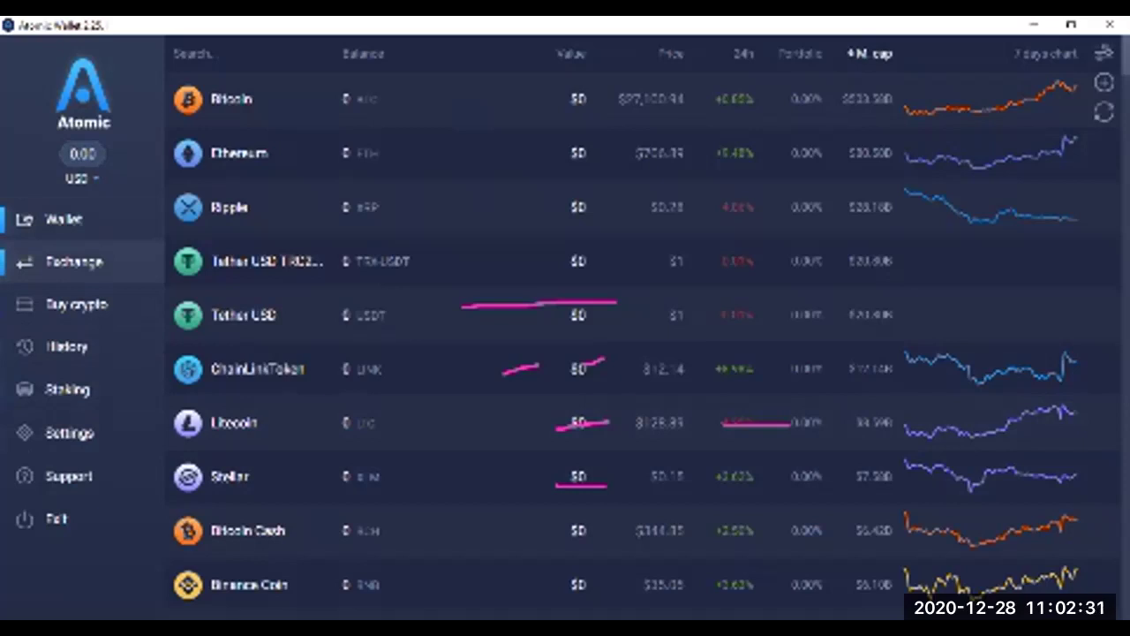
pyautogui.click(74, 261)
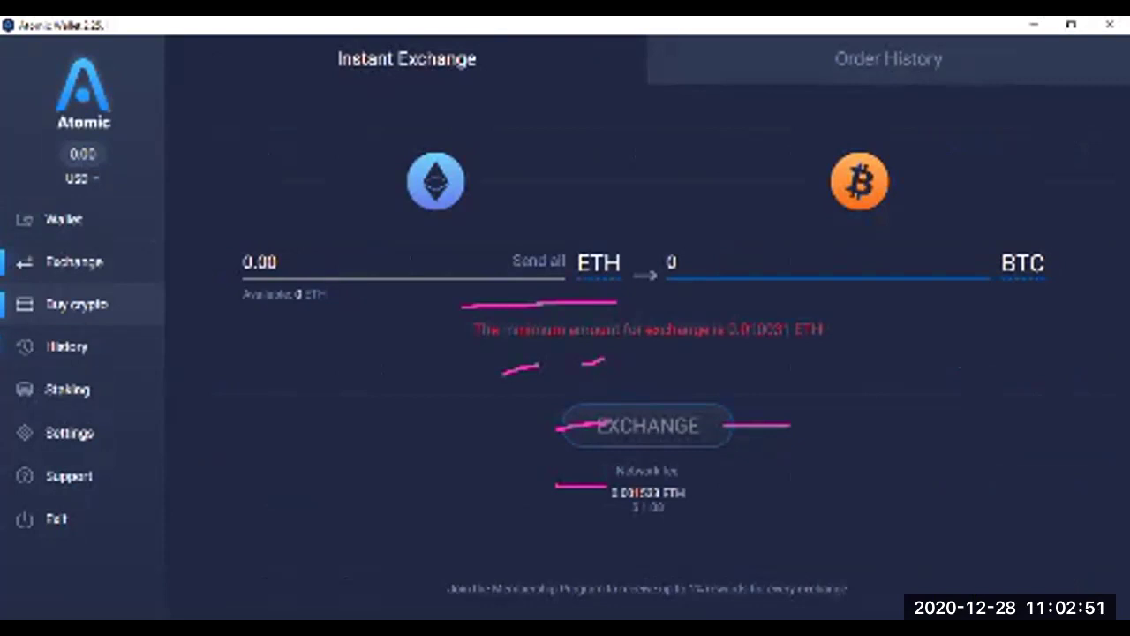
pyautogui.click(66, 346)
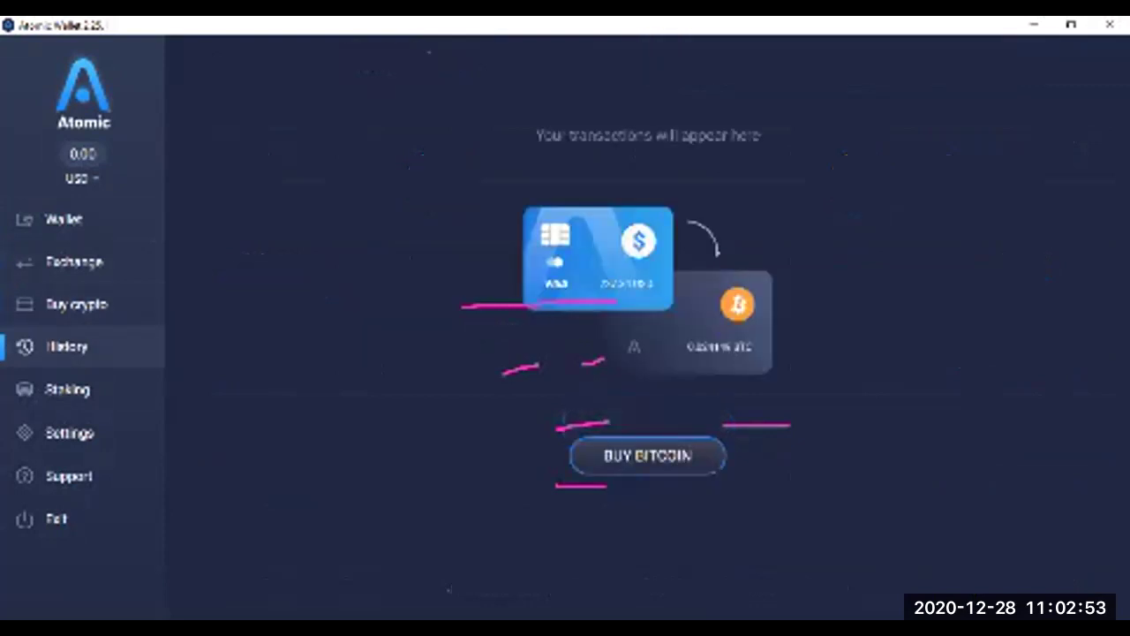
pyautogui.click(67, 389)
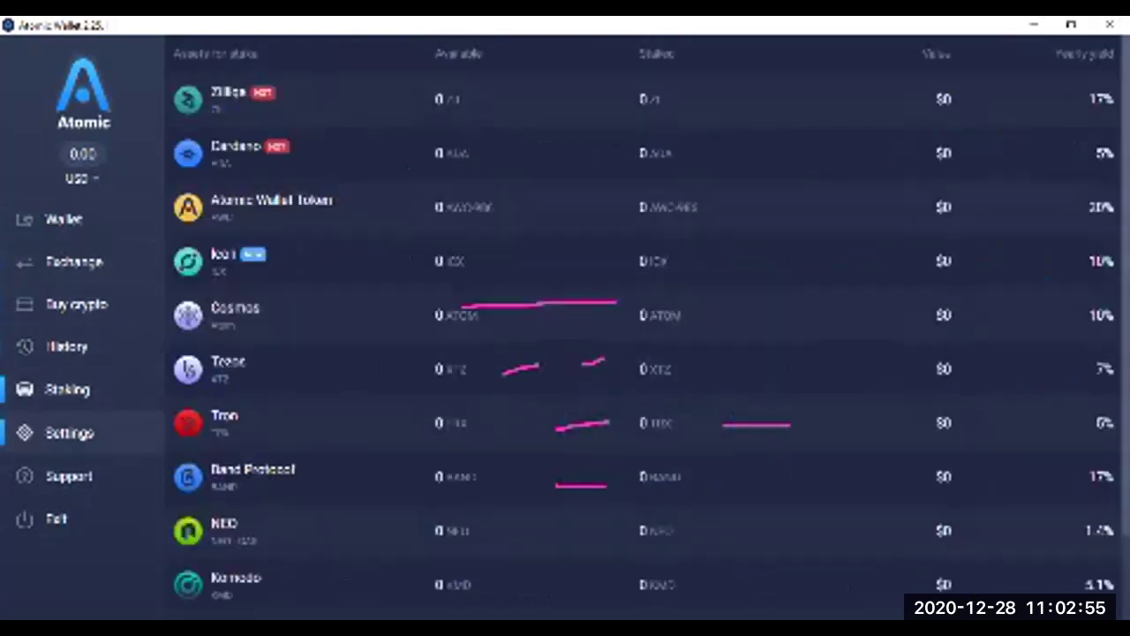
pyautogui.click(69, 433)
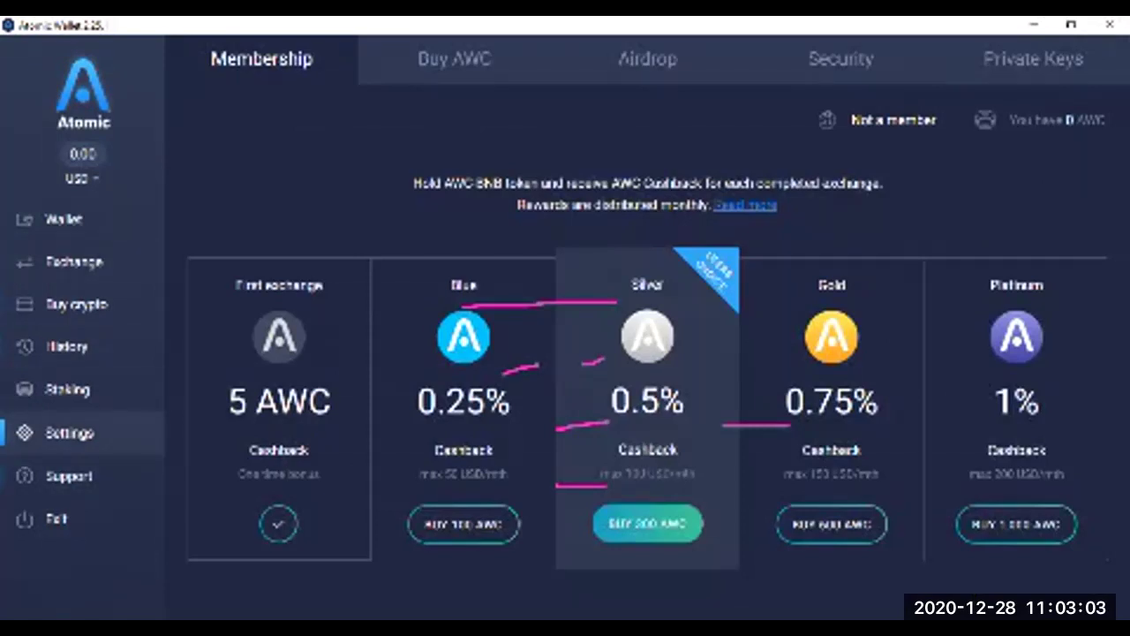
pyautogui.click(69, 476)
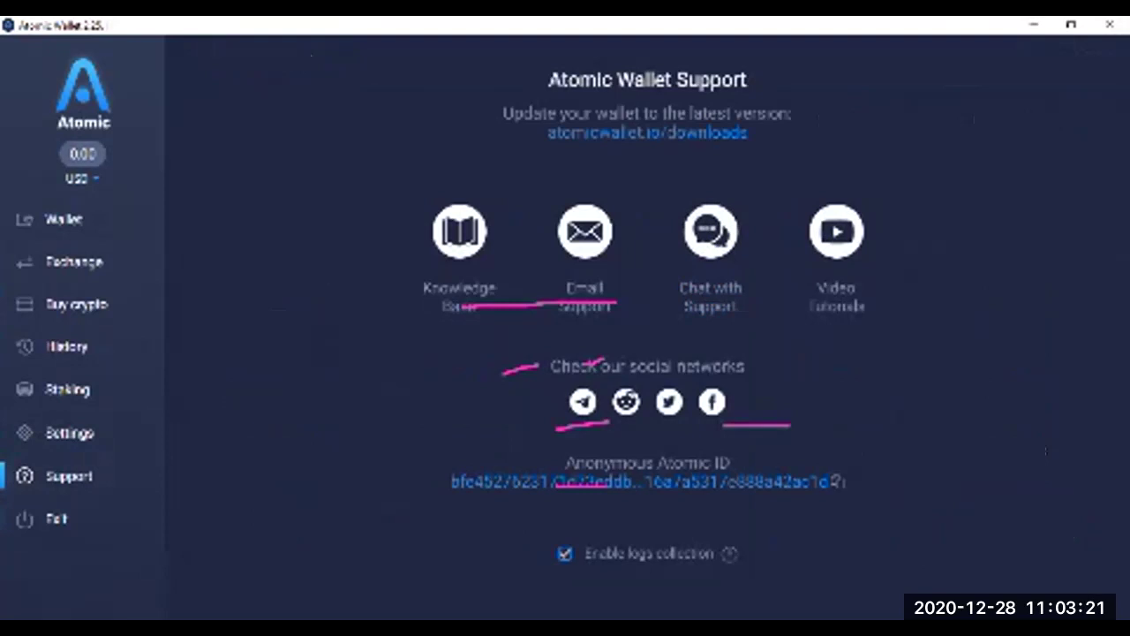
# Step: Revisit the wallet portfolio, exchange, crypto purchase, transaction history and staking pages in turn
pyautogui.click(63, 219)
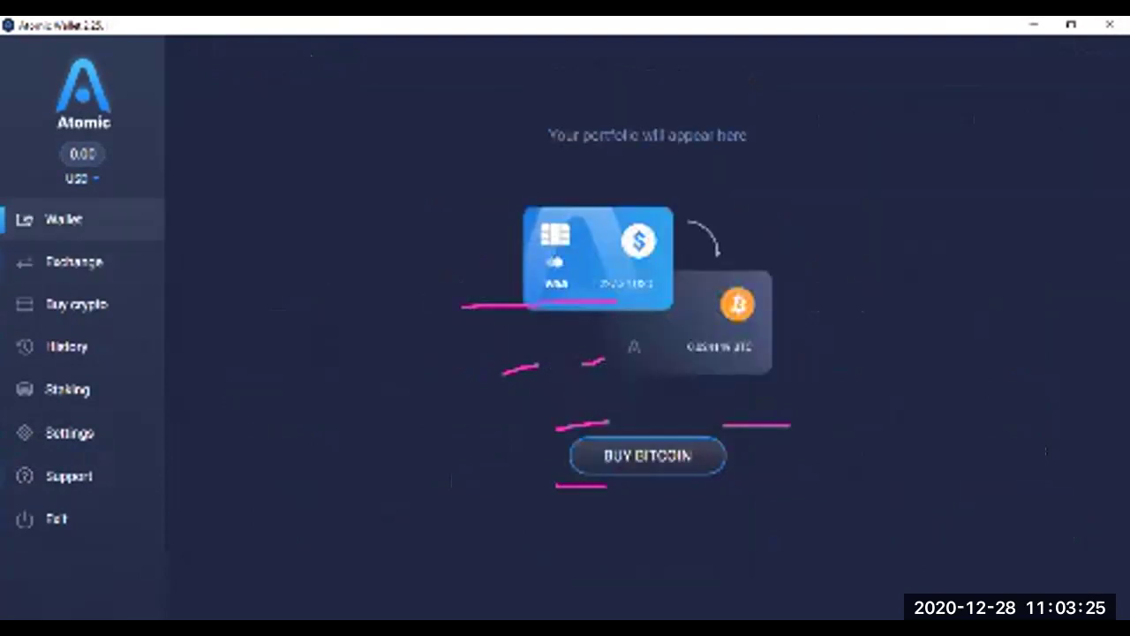
pyautogui.click(74, 261)
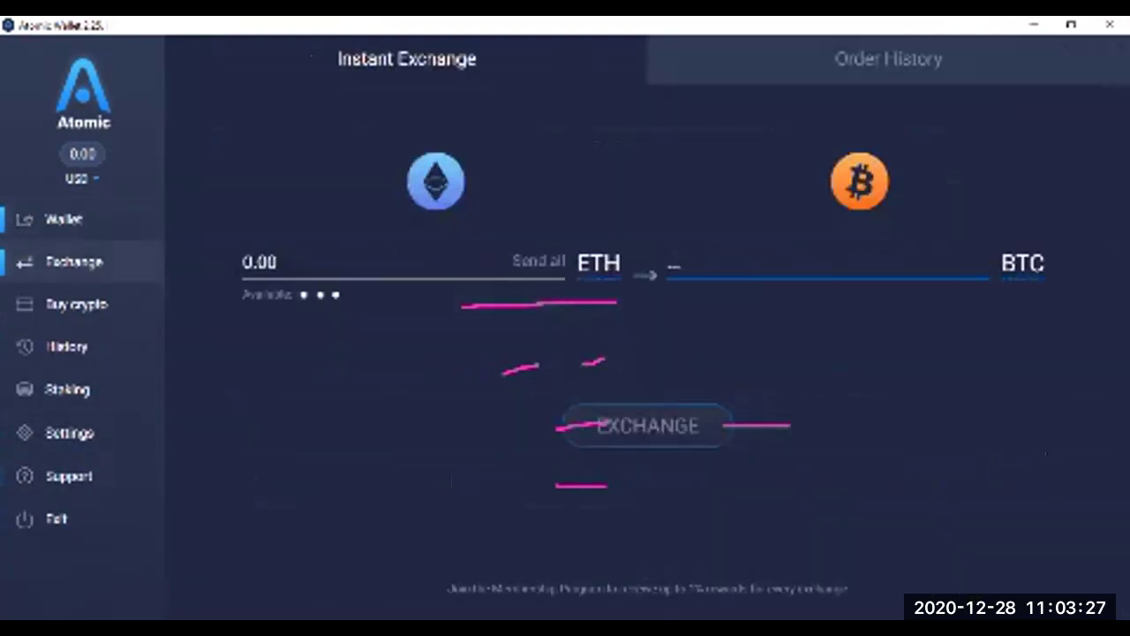
pyautogui.click(76, 304)
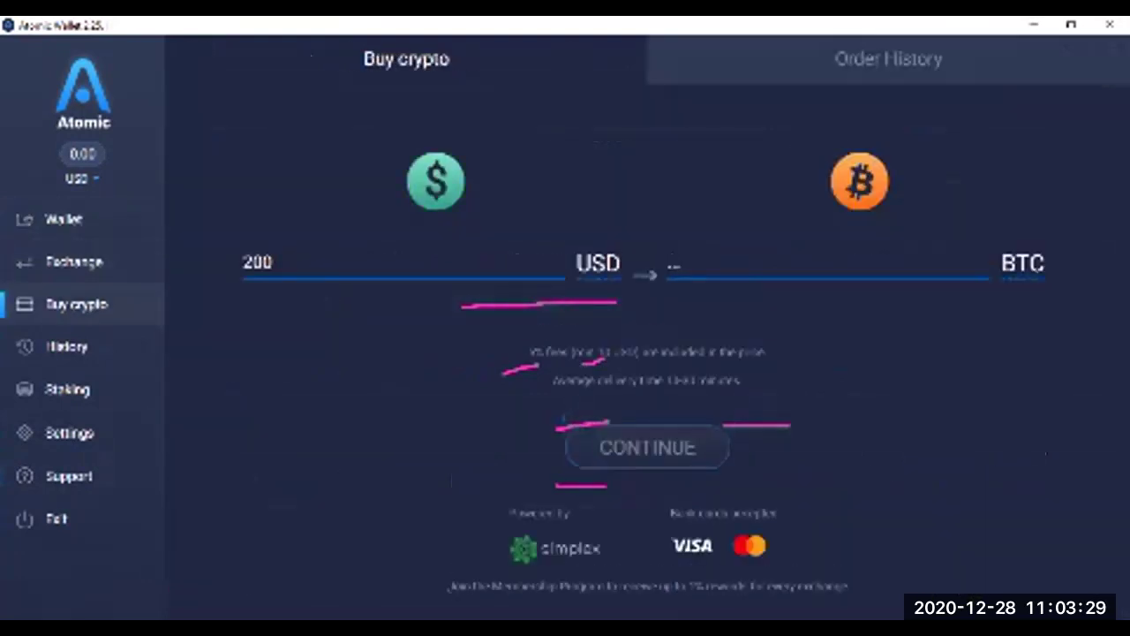
pyautogui.click(67, 346)
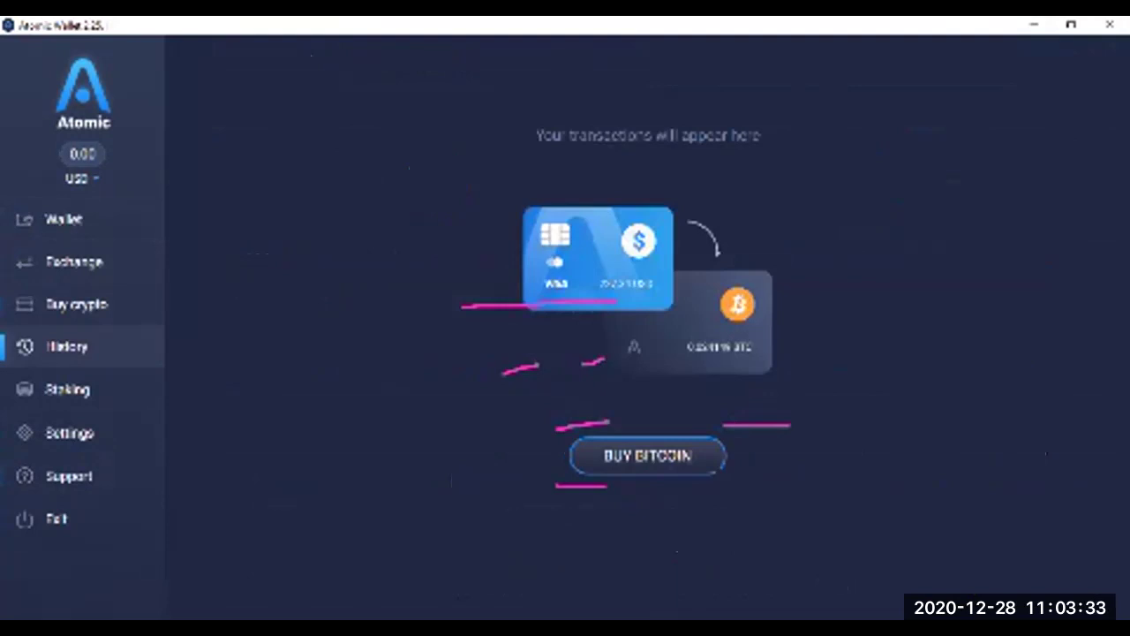
pyautogui.click(67, 389)
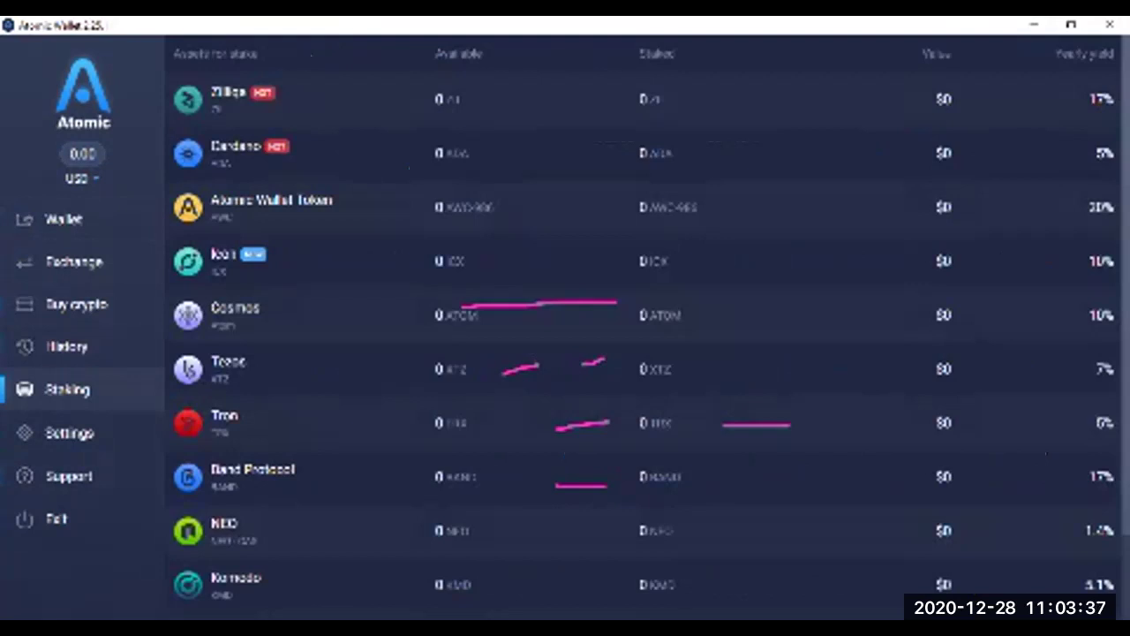
# Step: Examine the password change and private key settings, ending on the membership cashback levels
pyautogui.click(68, 432)
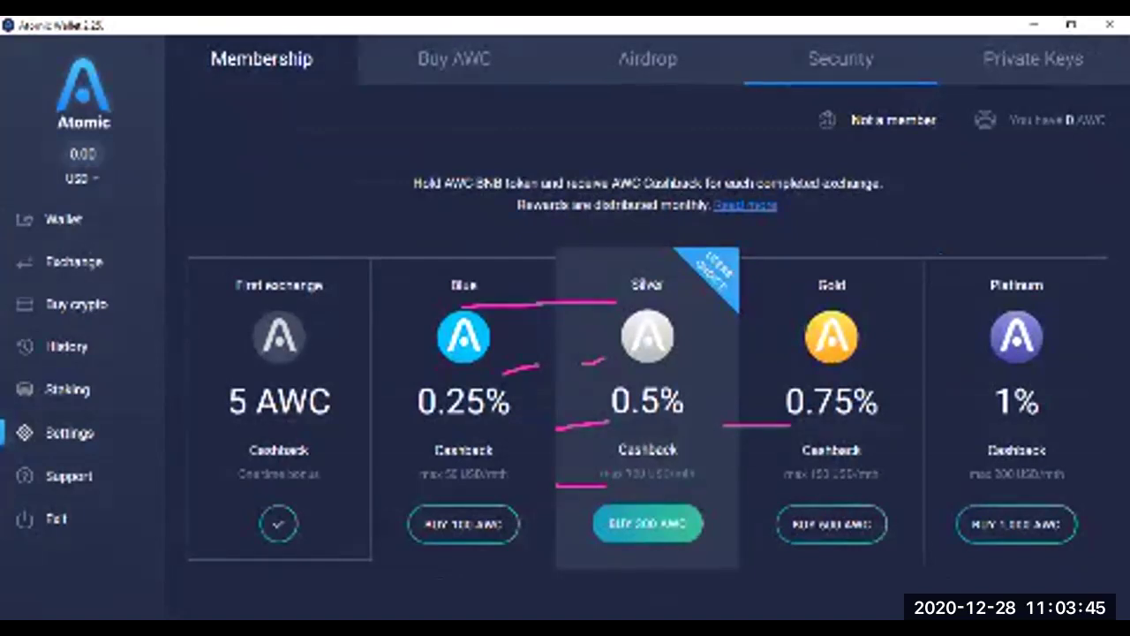
pyautogui.click(840, 58)
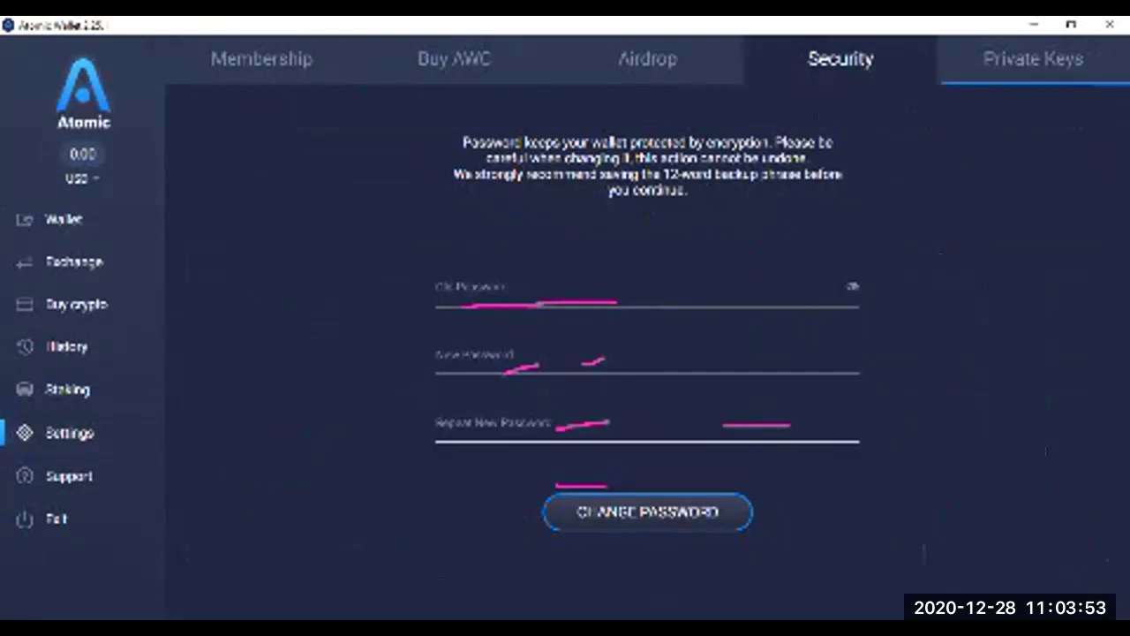
pyautogui.click(1032, 59)
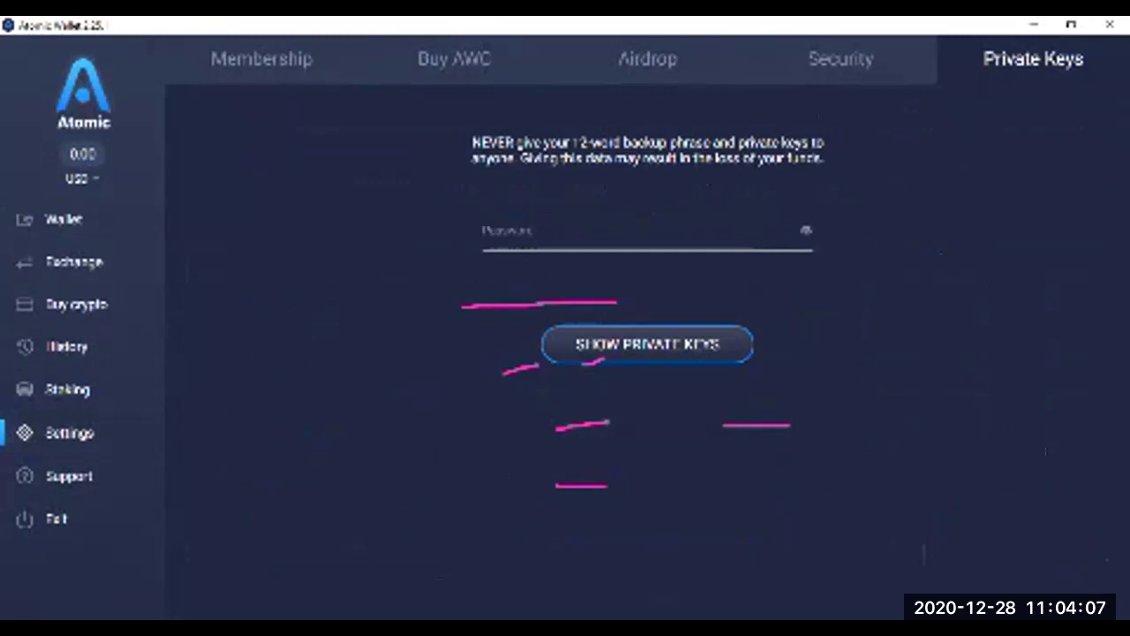
pyautogui.click(261, 58)
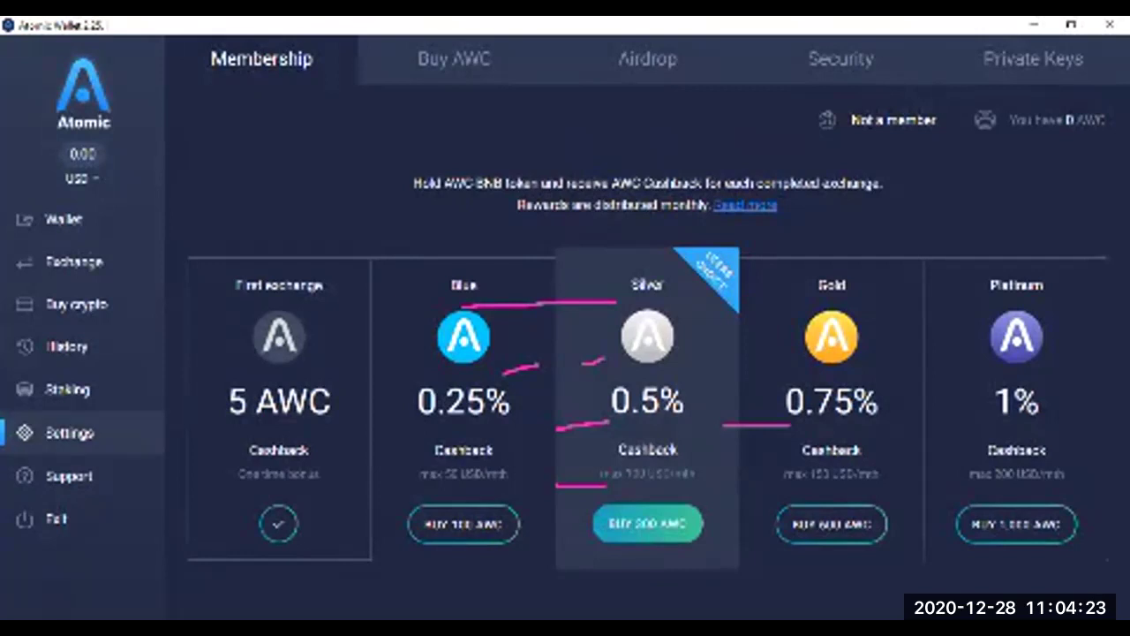
# Step: Go back through staking, history, crypto purchase and exchange to the wallet's asset list
pyautogui.click(68, 389)
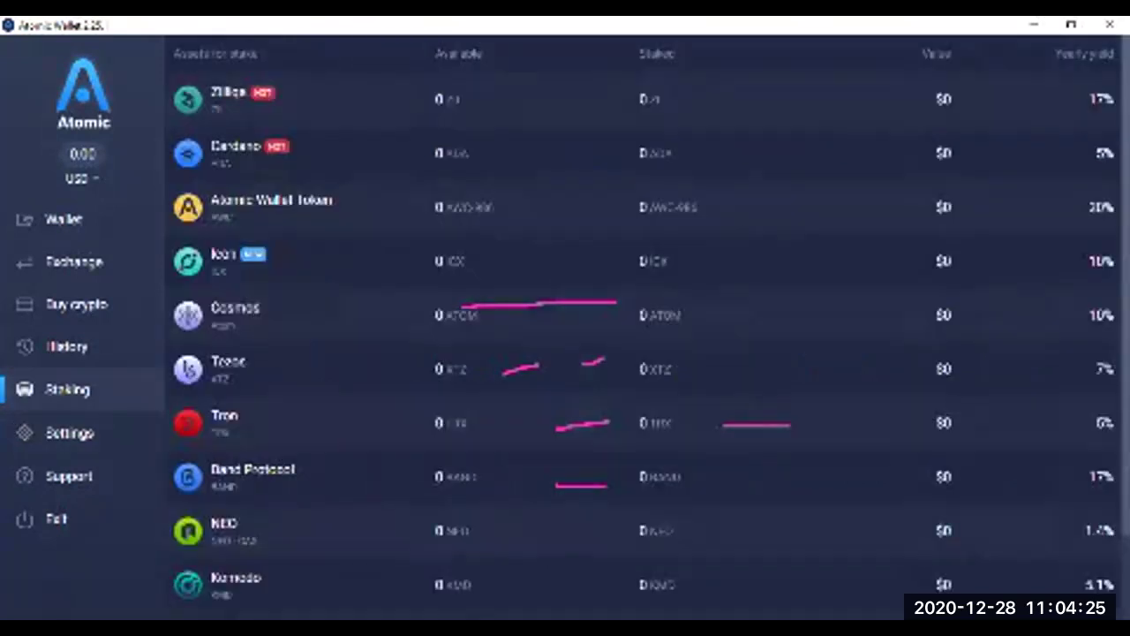
pyautogui.click(66, 346)
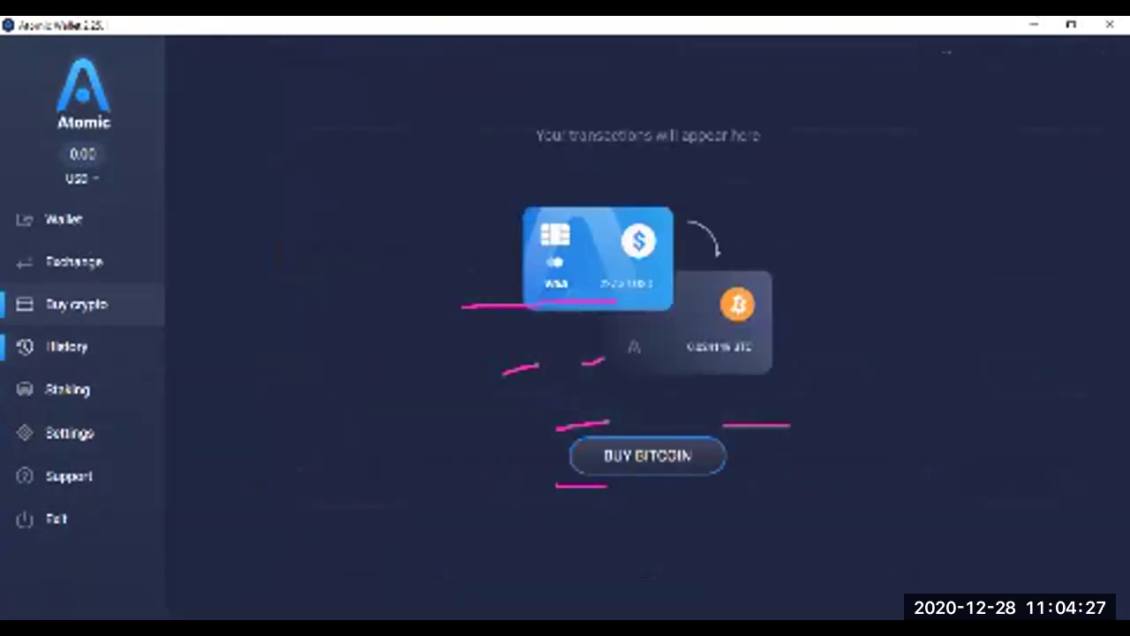
pyautogui.click(76, 304)
pyautogui.click(75, 261)
pyautogui.click(63, 219)
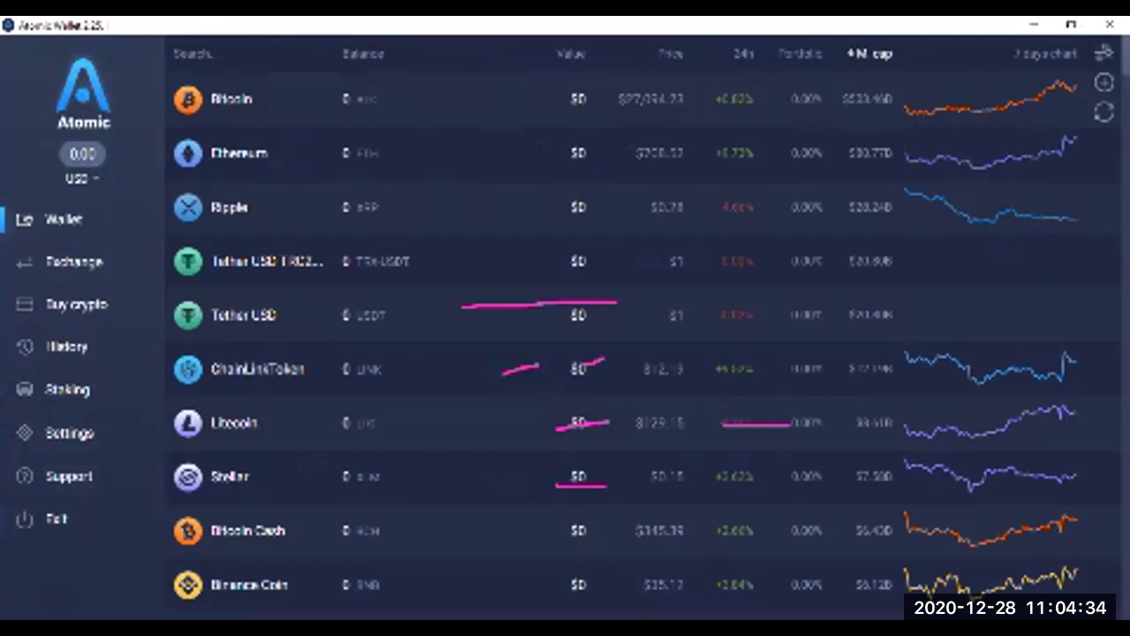
# Step: View the available display currencies and keep USD as the wallet's currency
pyautogui.click(79, 179)
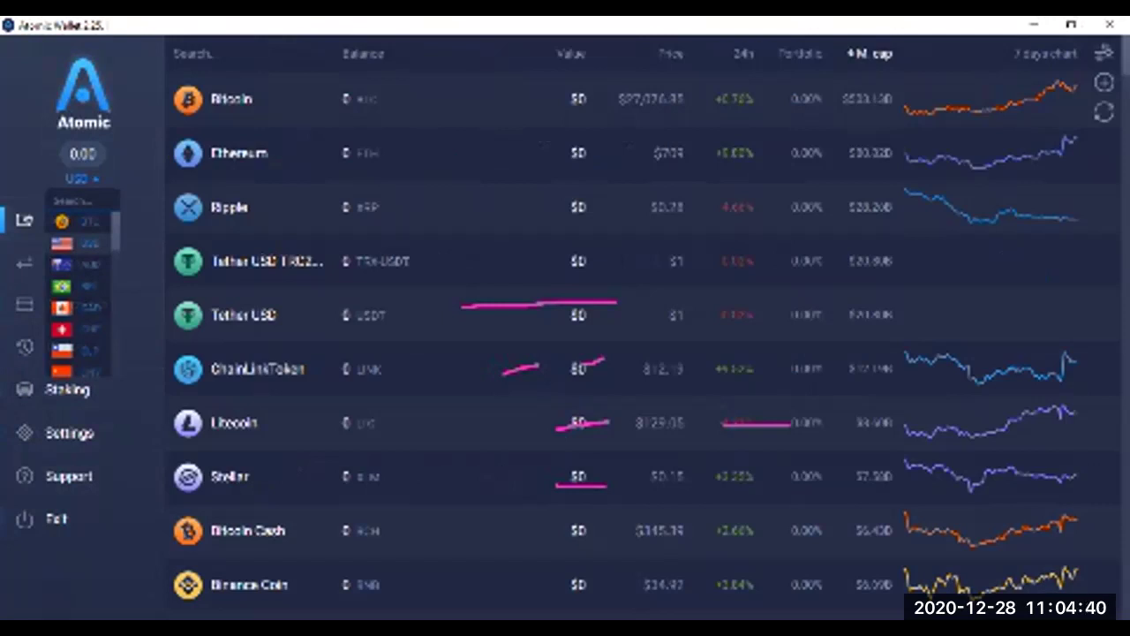
pyautogui.click(80, 244)
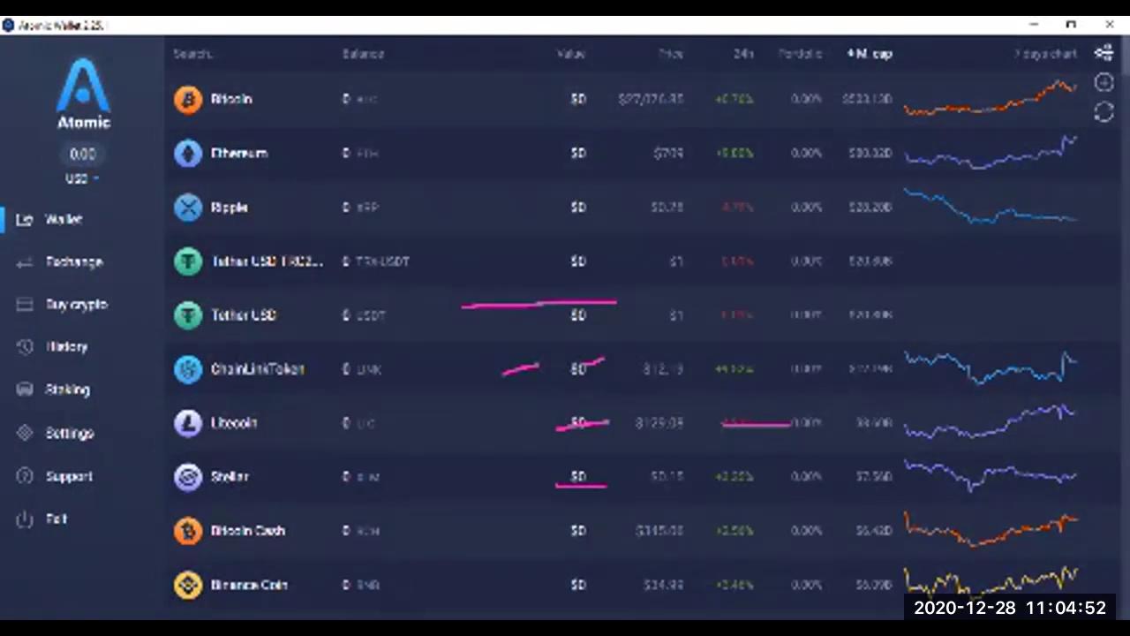
# Step: Open the wallet's asset visibility options and look through all supported coins and tokens
pyautogui.click(1103, 52)
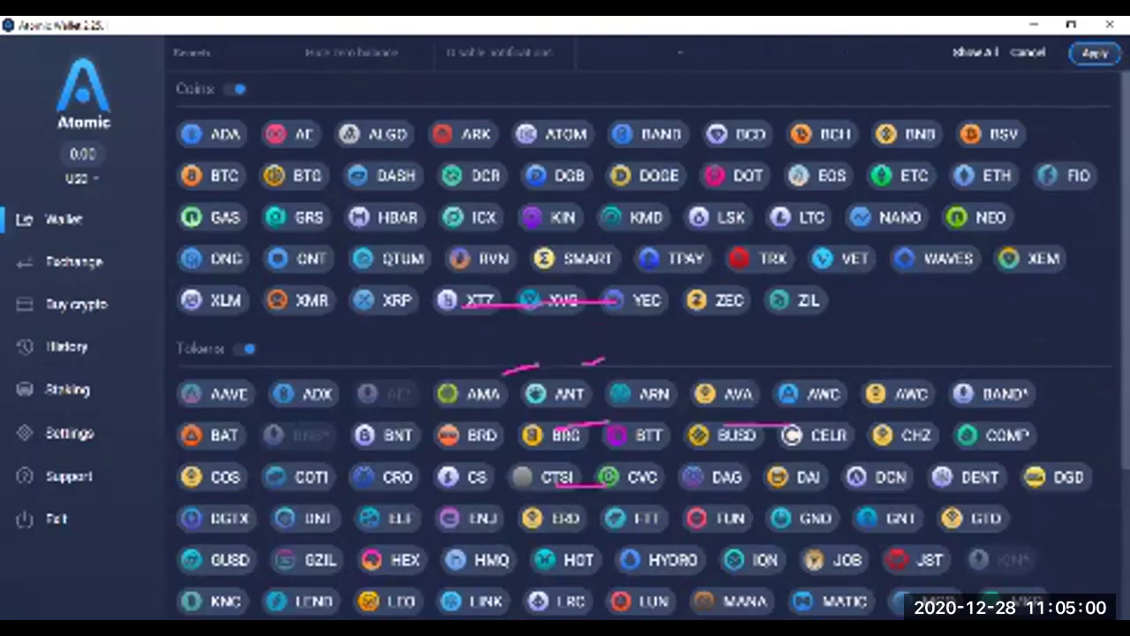
pyautogui.scroll(-3, 644, 335)
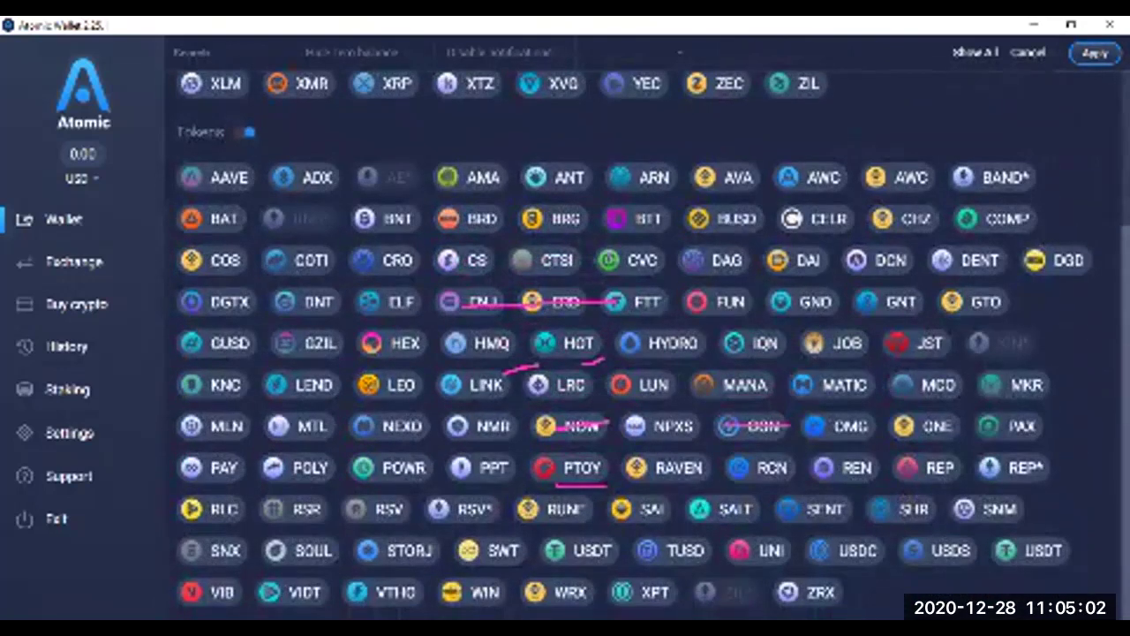
pyautogui.scroll(3, 645, 336)
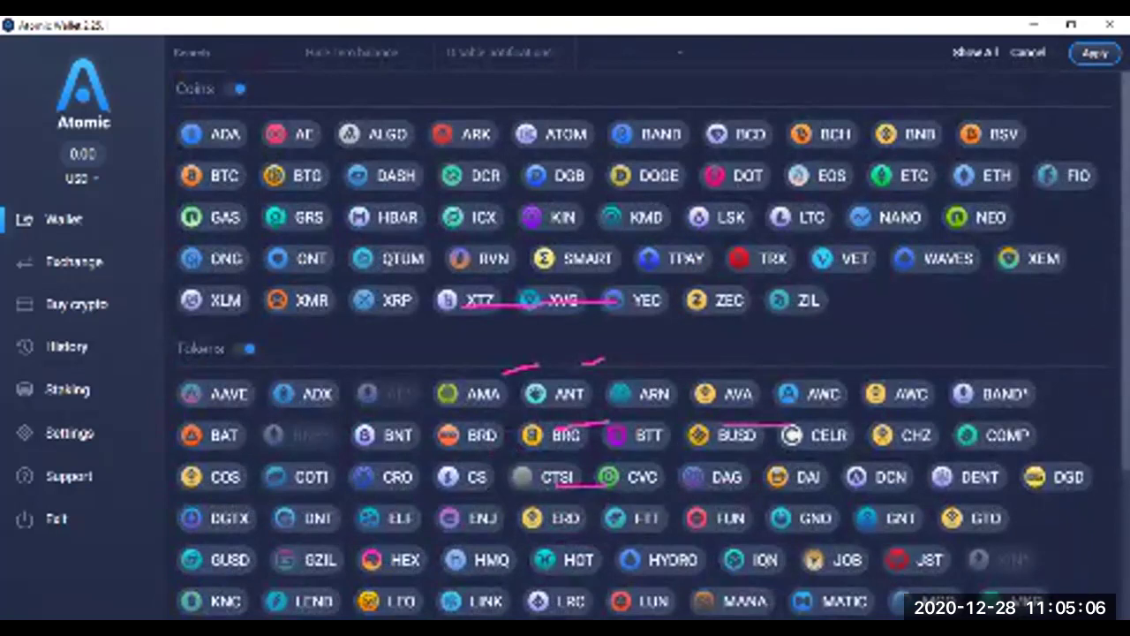
# Step: Enable Show zero balance and Disable notifications, set all coins and tokens to be shown, and apply the asset visibility options
pyautogui.scroll(-3, 645, 335)
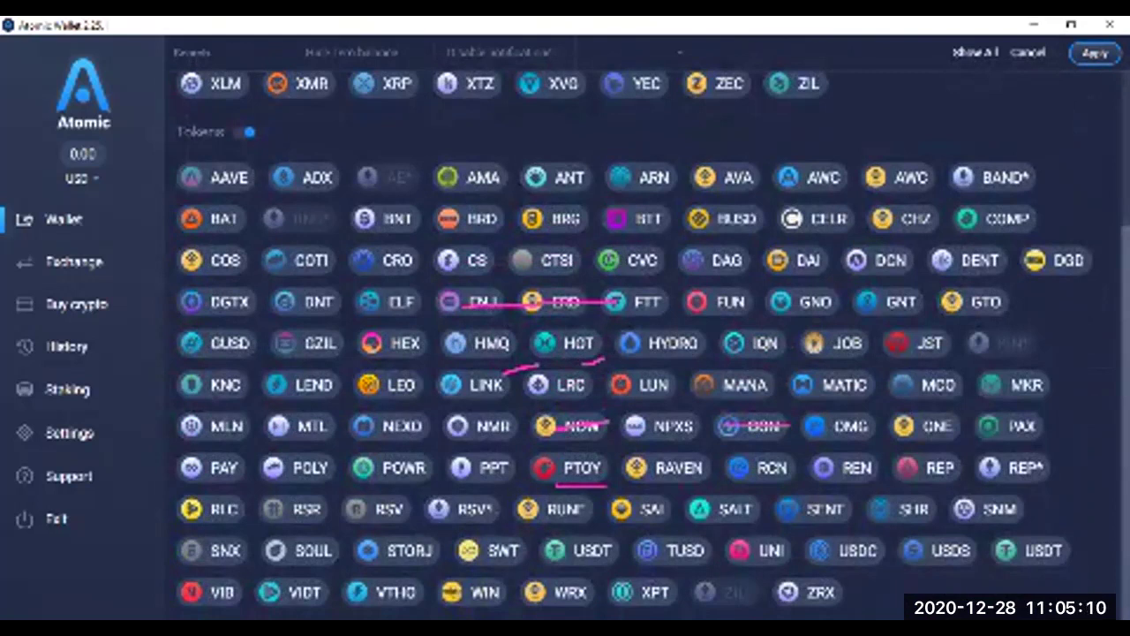
pyautogui.scroll(3, 644, 336)
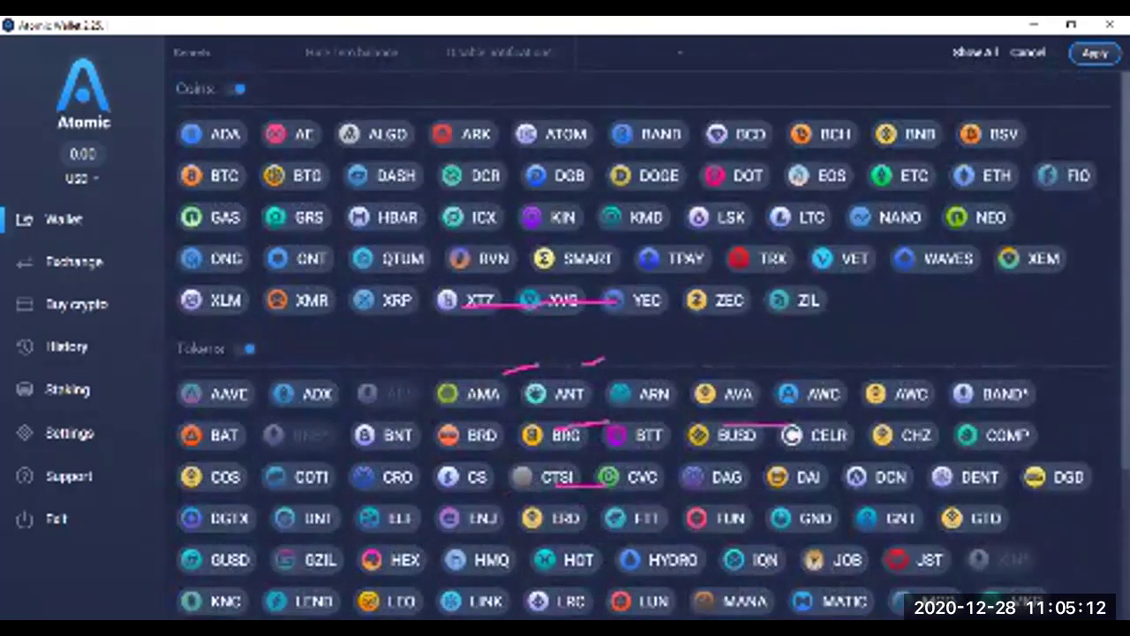
pyautogui.click(354, 52)
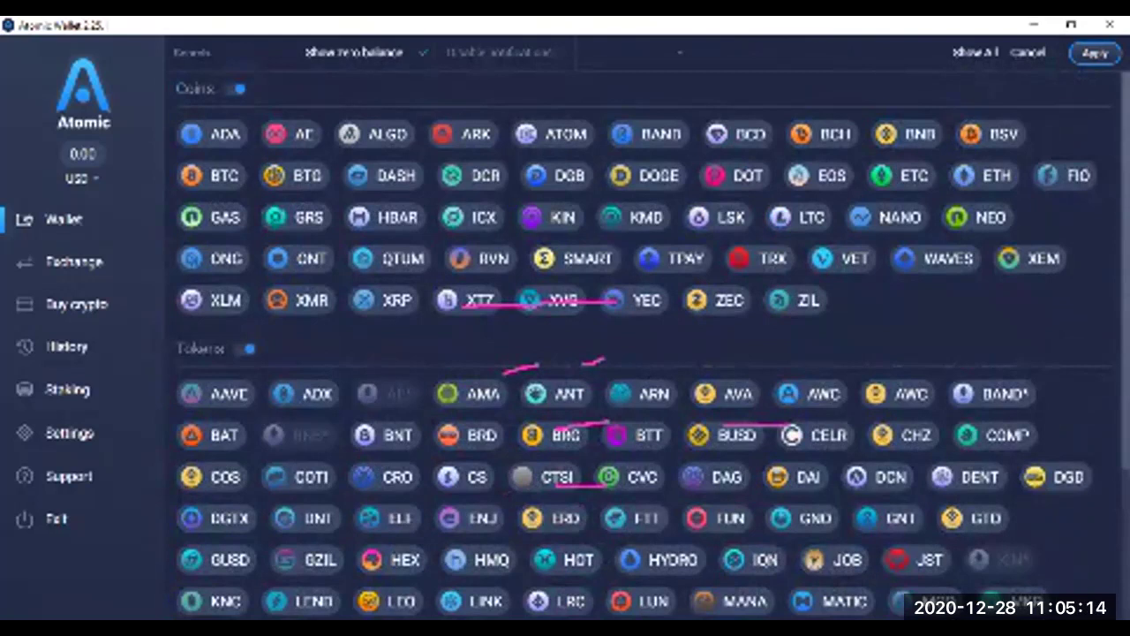
pyautogui.click(499, 52)
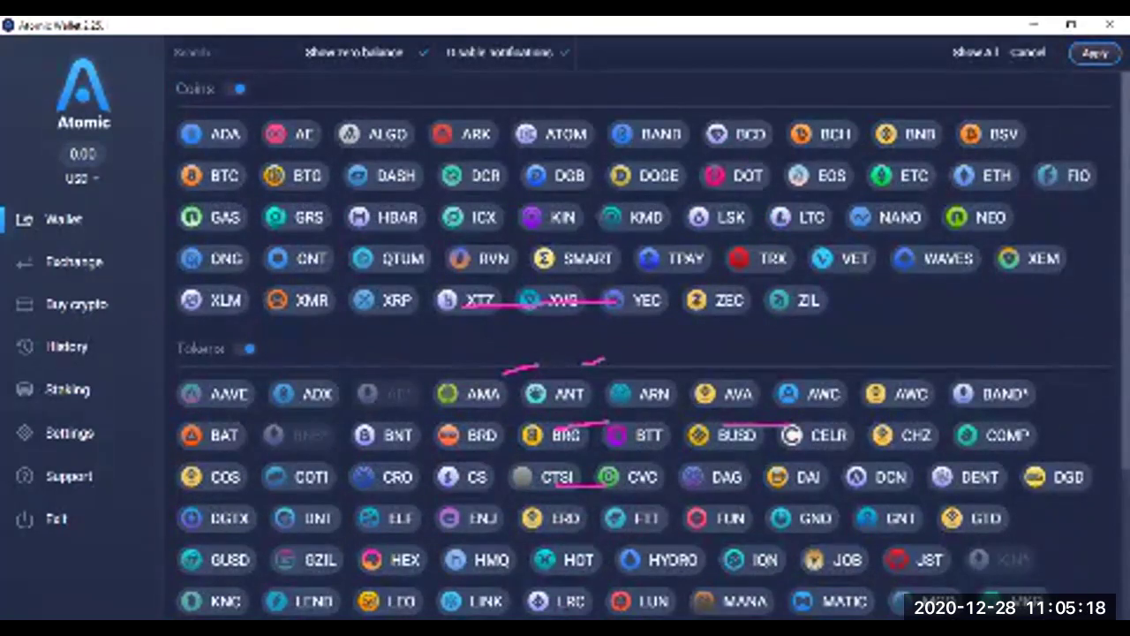
pyautogui.click(974, 52)
pyautogui.click(1095, 52)
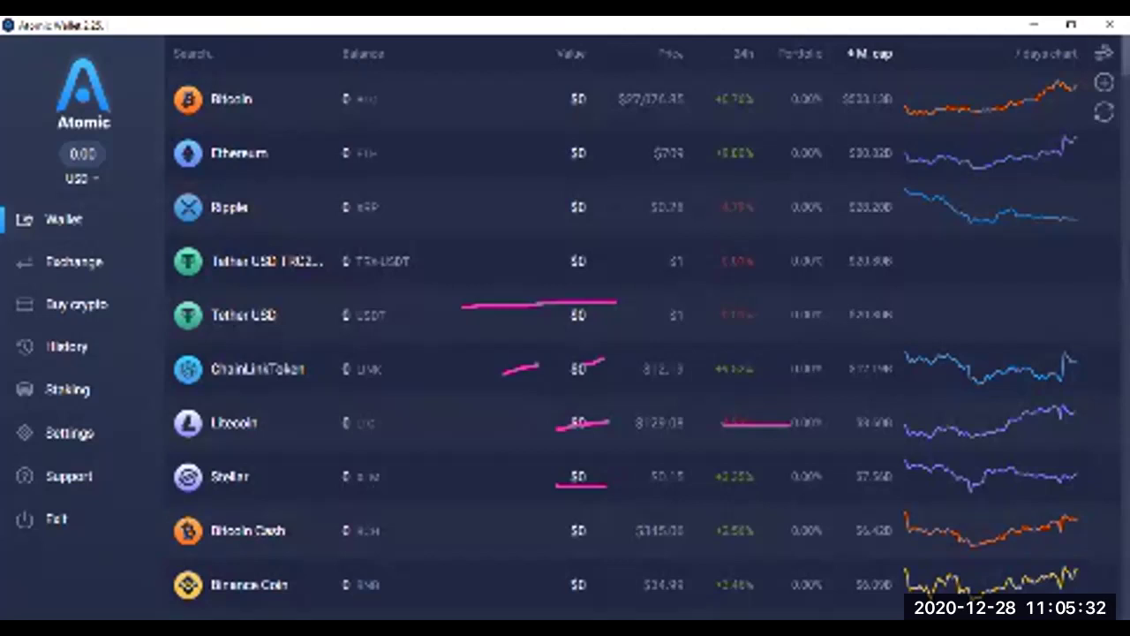
# Step: Look through the wallet's asset list and ask to exit the wallet
pyautogui.scroll(-3, 642, 335)
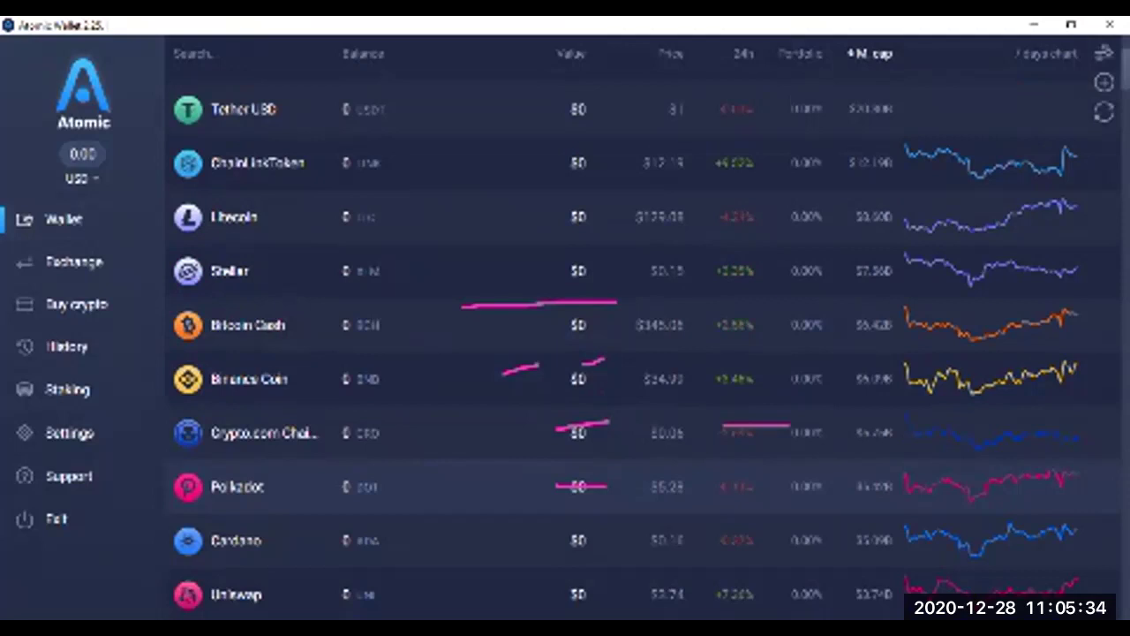
pyautogui.scroll(-20, 643, 335)
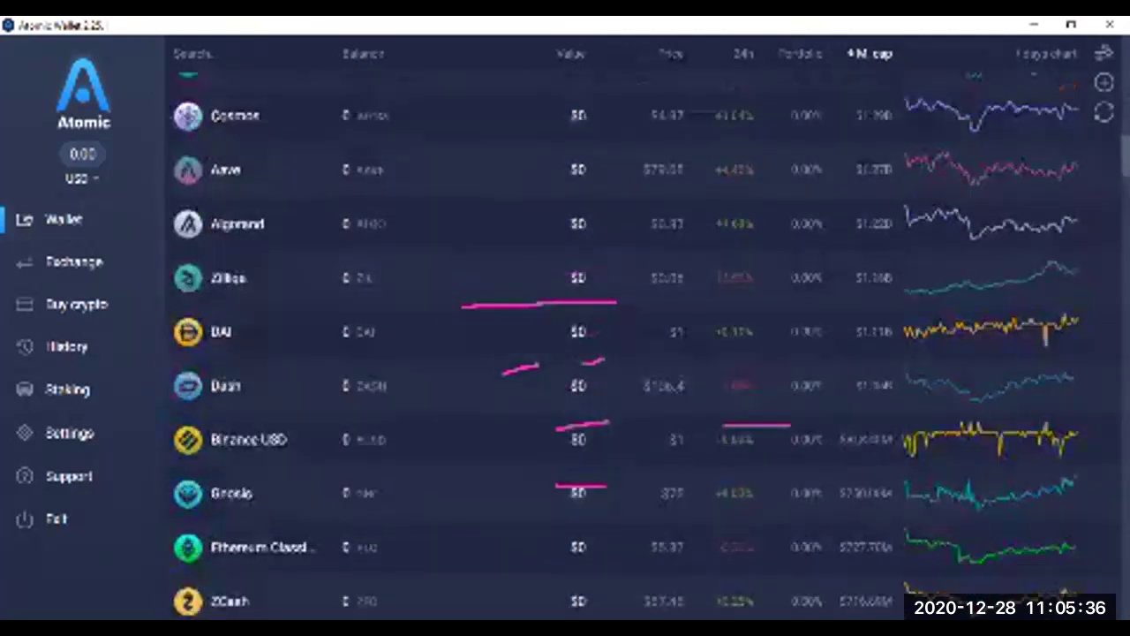
pyautogui.click(55, 518)
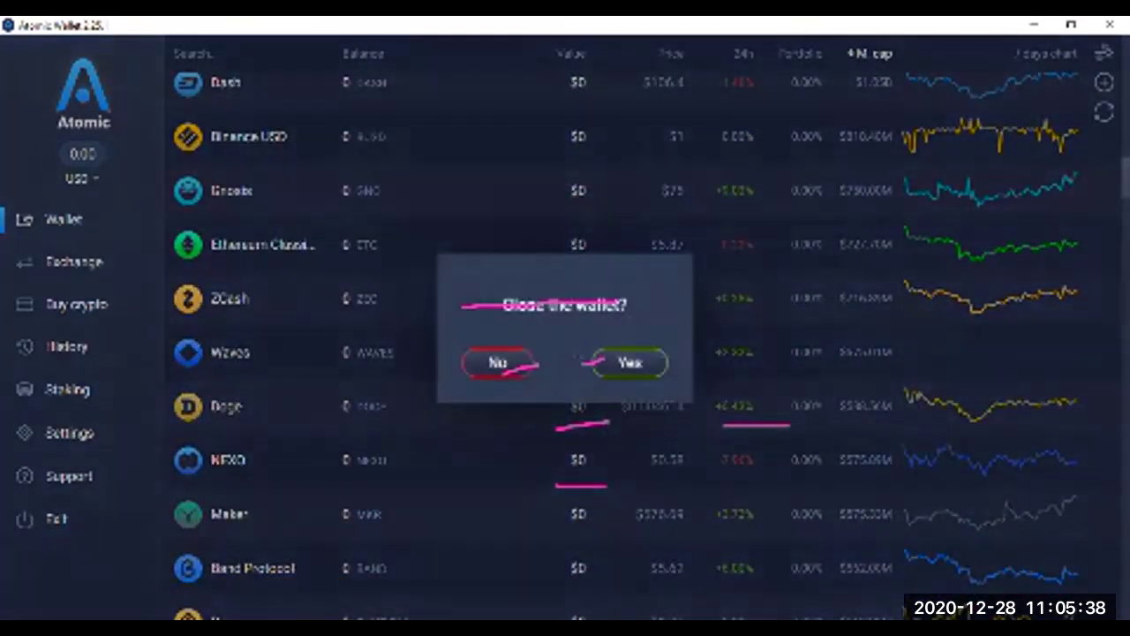